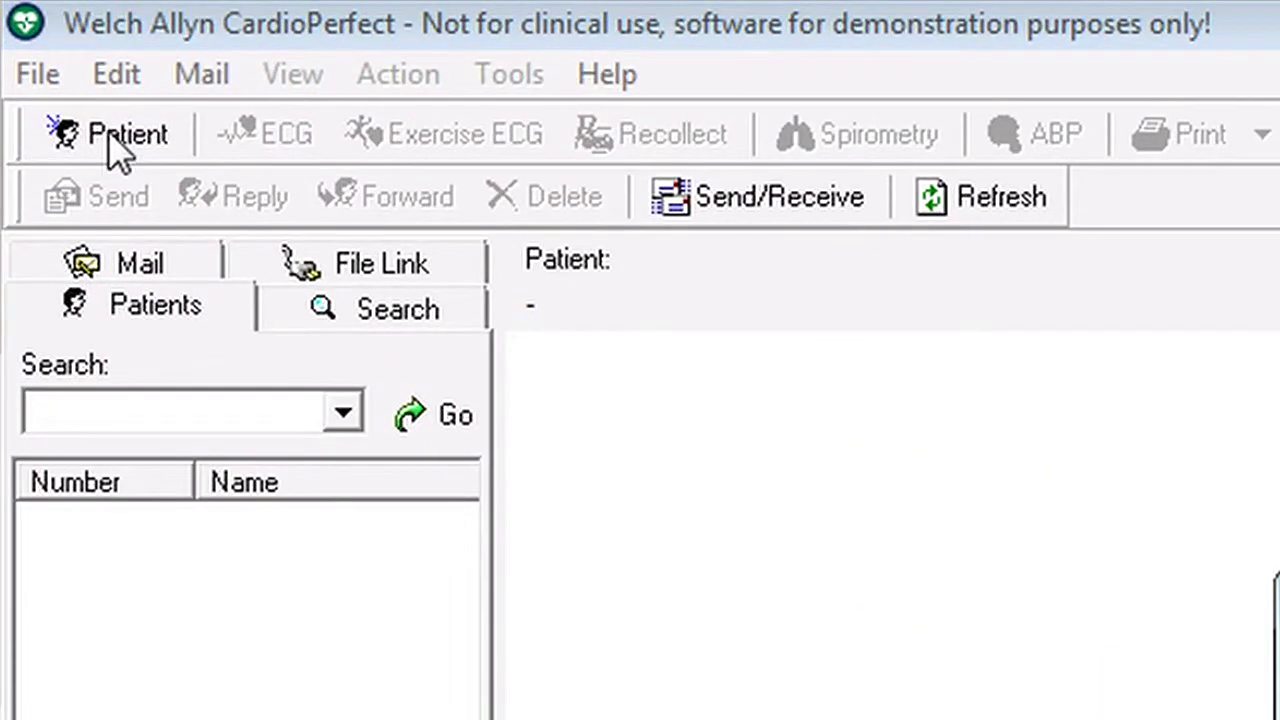
# Start a new patient card and enter the patient's number, surname and first name.
pyautogui.click(112, 140)
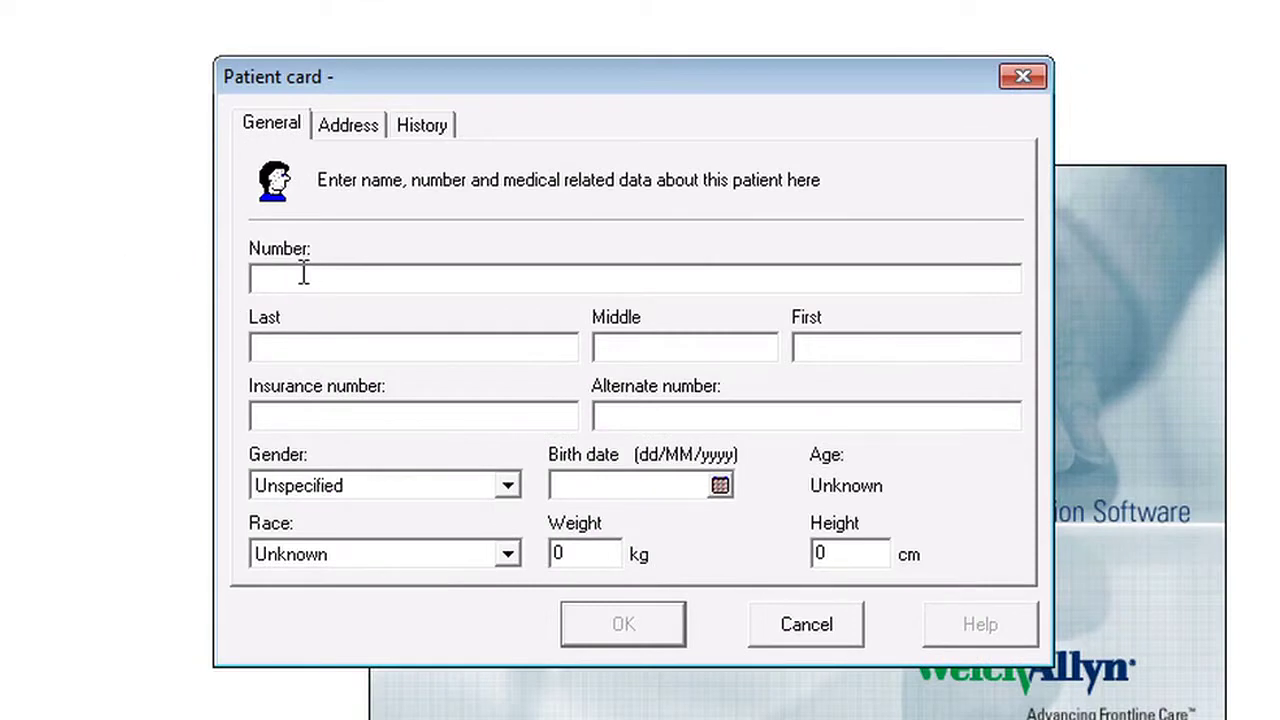
pyautogui.write('77890')
pyautogui.click(270, 344)
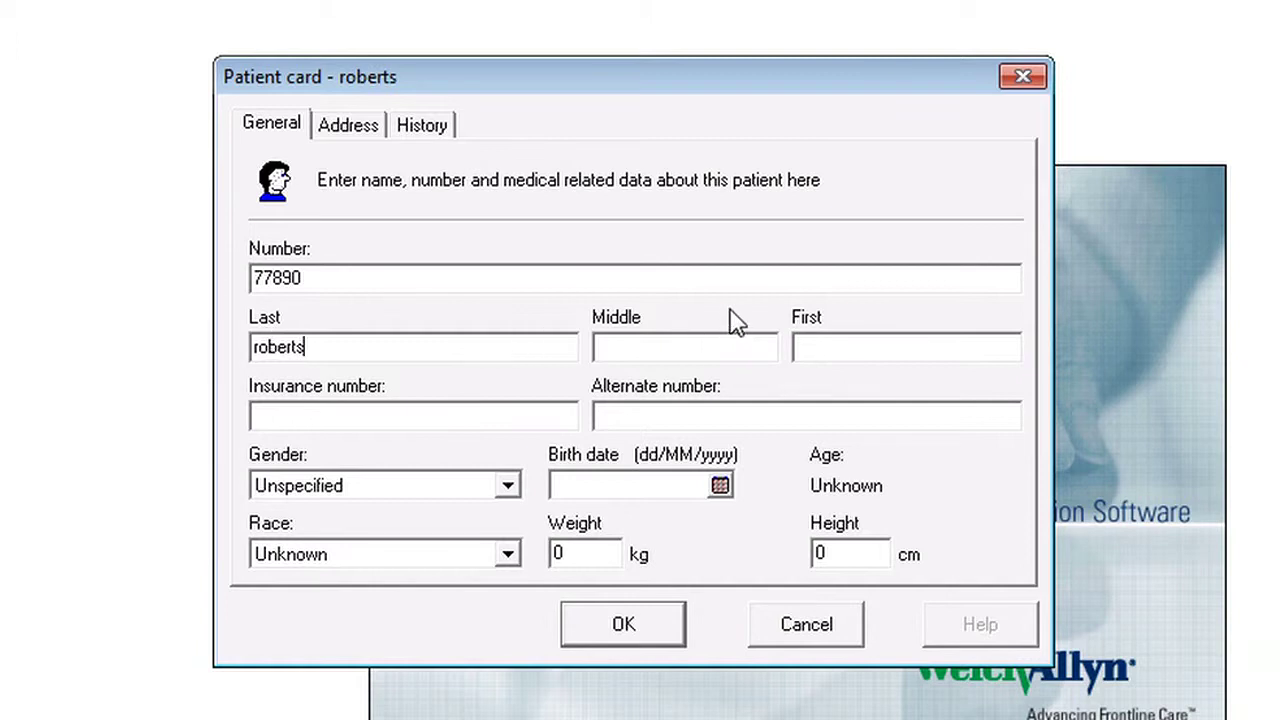
pyautogui.click(830, 347)
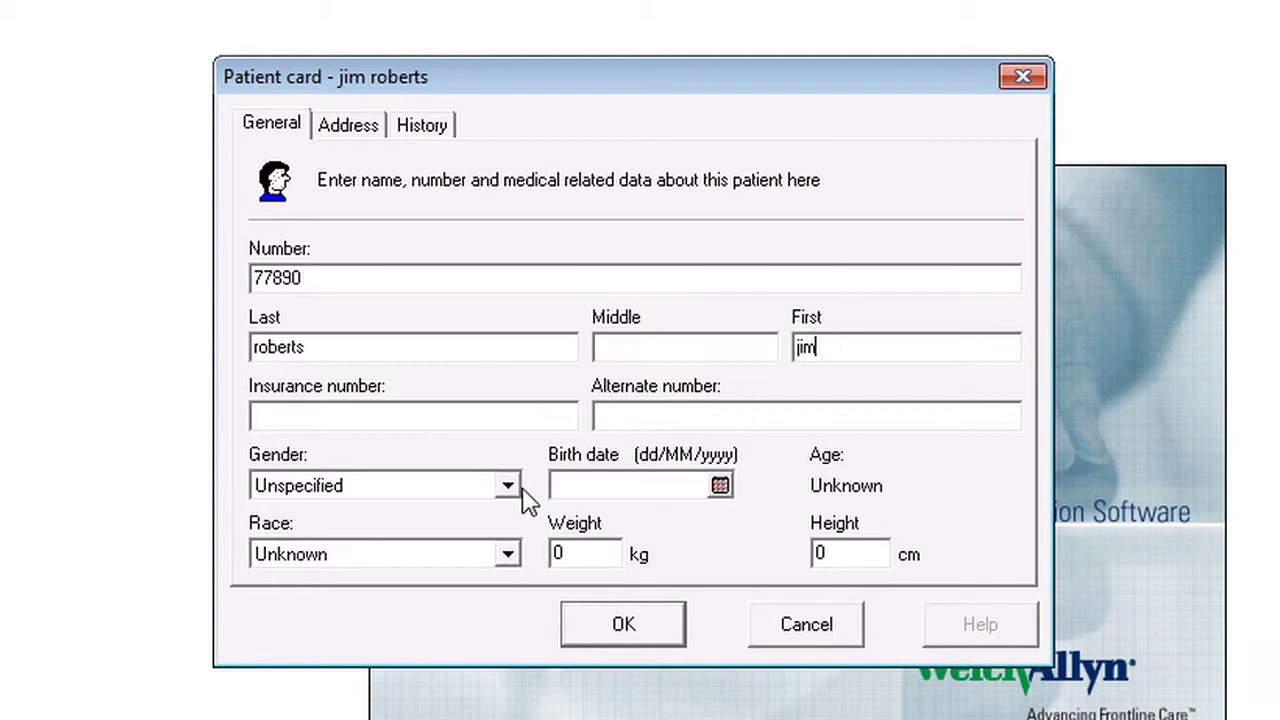
# Set gender Male, enter the birth date, race Caucasian, weight 75 kg and height 190 cm.
pyautogui.click(510, 486)
pyautogui.click(400, 556)
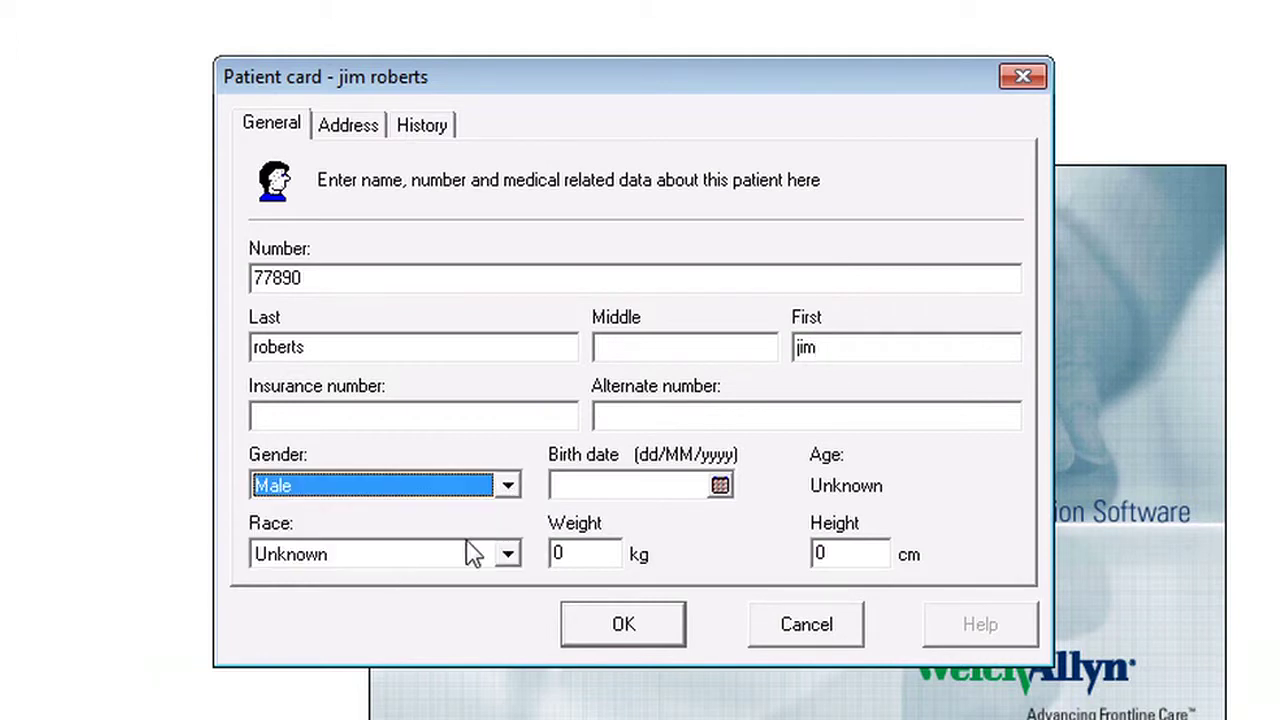
pyautogui.click(577, 485)
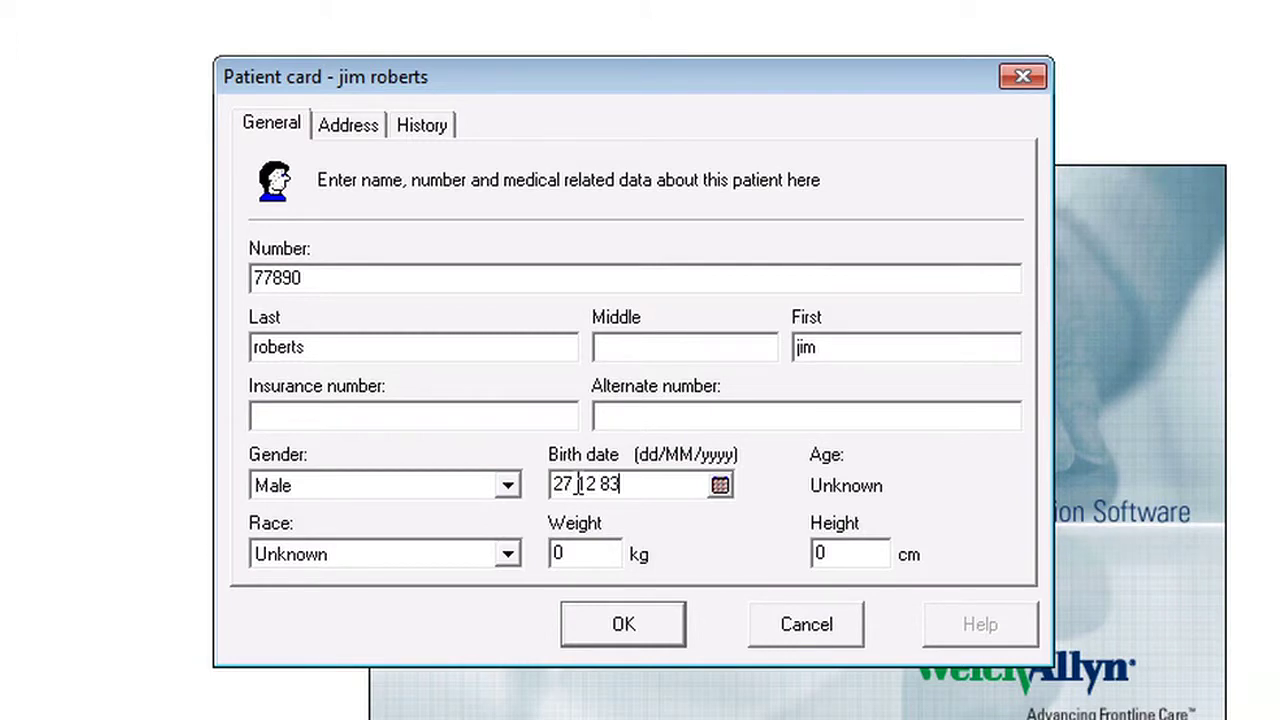
pyautogui.click(514, 558)
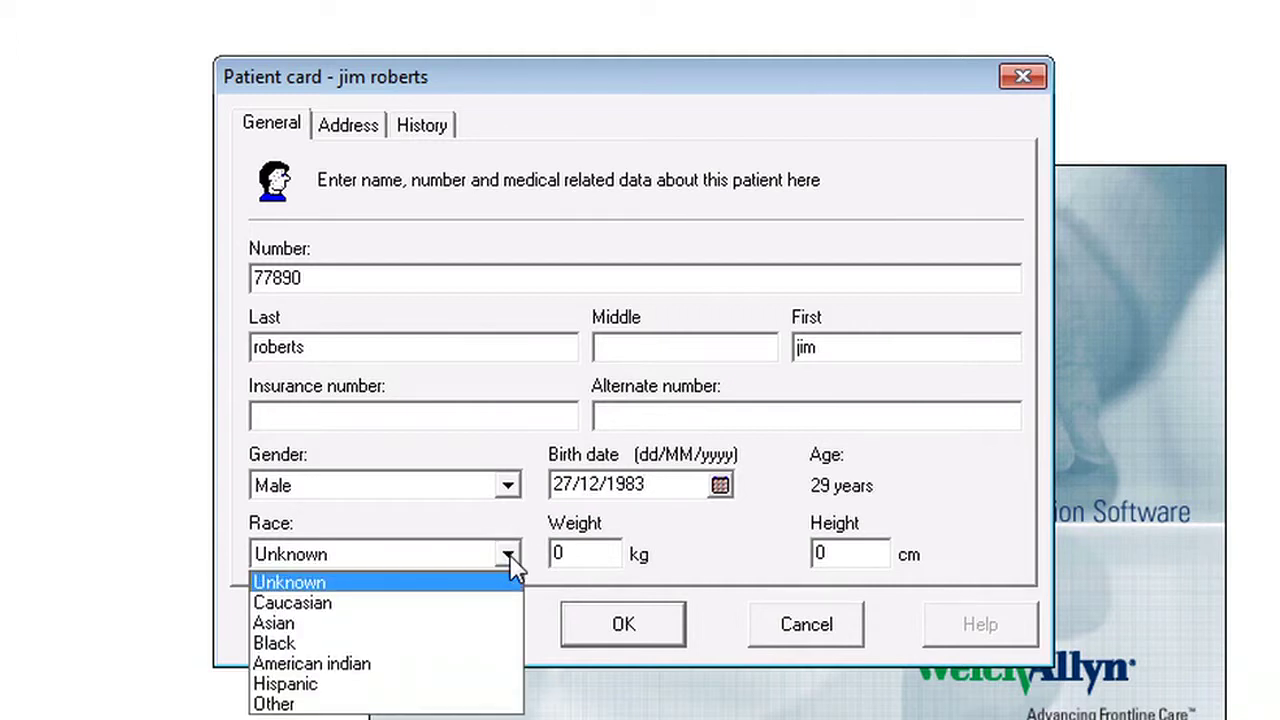
pyautogui.click(447, 604)
pyautogui.click(572, 556)
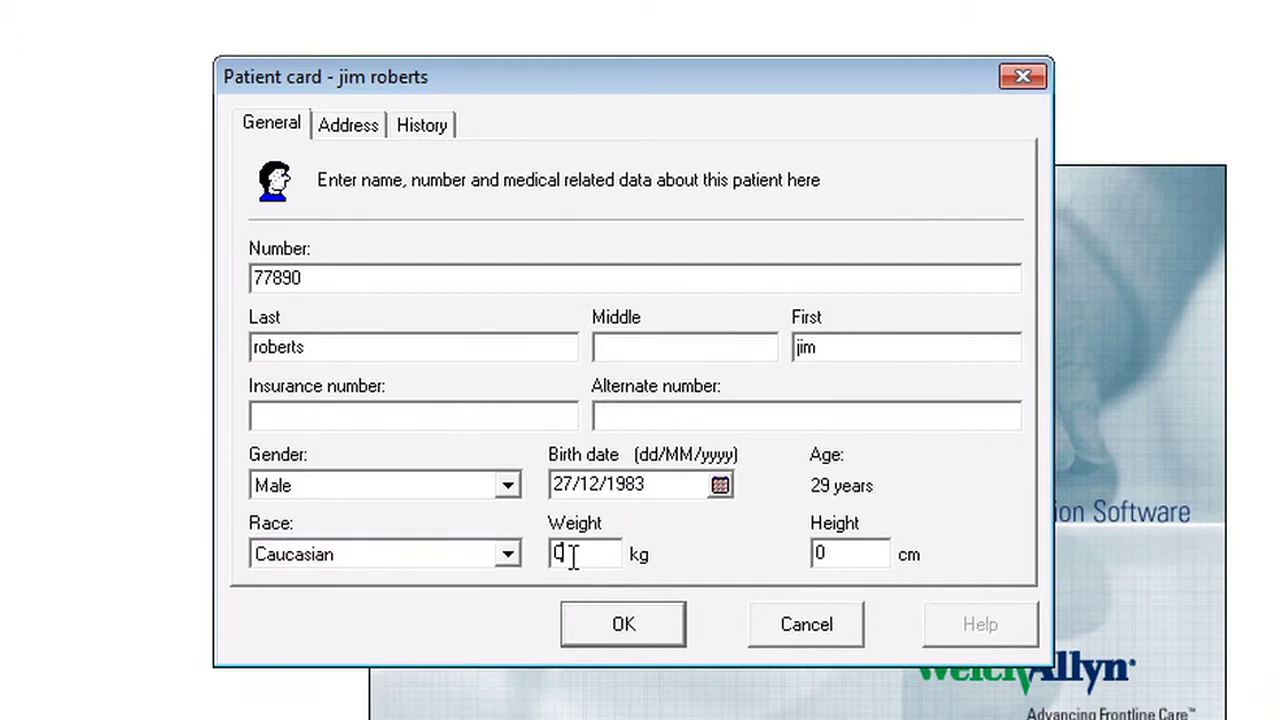
pyautogui.moveTo(572, 556); pyautogui.dragTo(549, 558)
pyautogui.click(825, 555)
pyautogui.moveTo(825, 553); pyautogui.dragTo(810, 554)
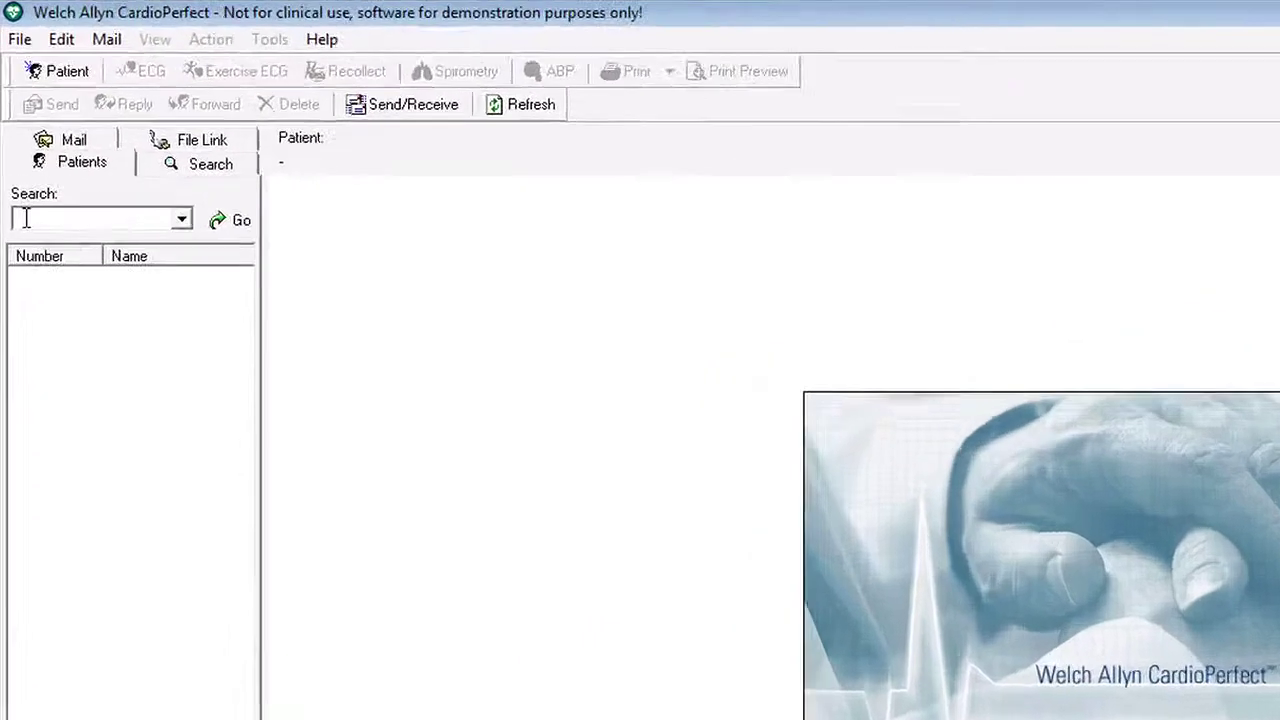
# Search for the patient by surname and load the matching result as the current patient.
pyautogui.write('r')
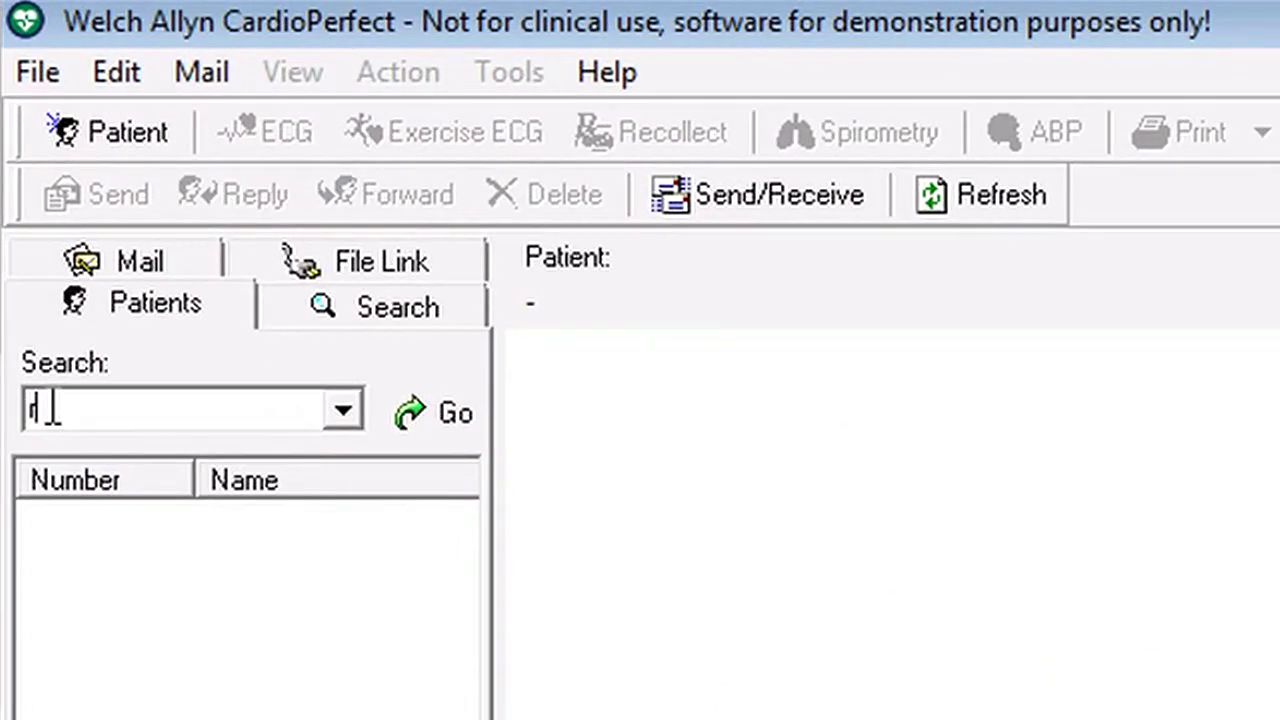
pyautogui.write('oberts')
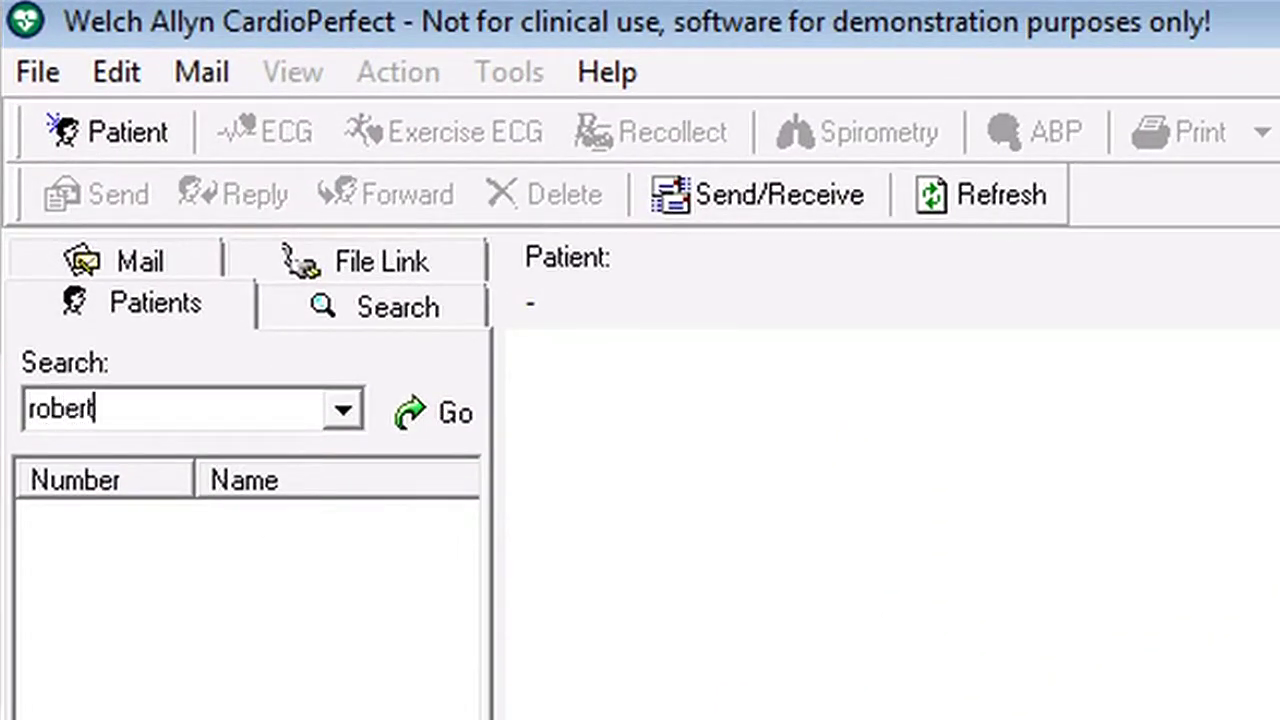
pyautogui.click(420, 409)
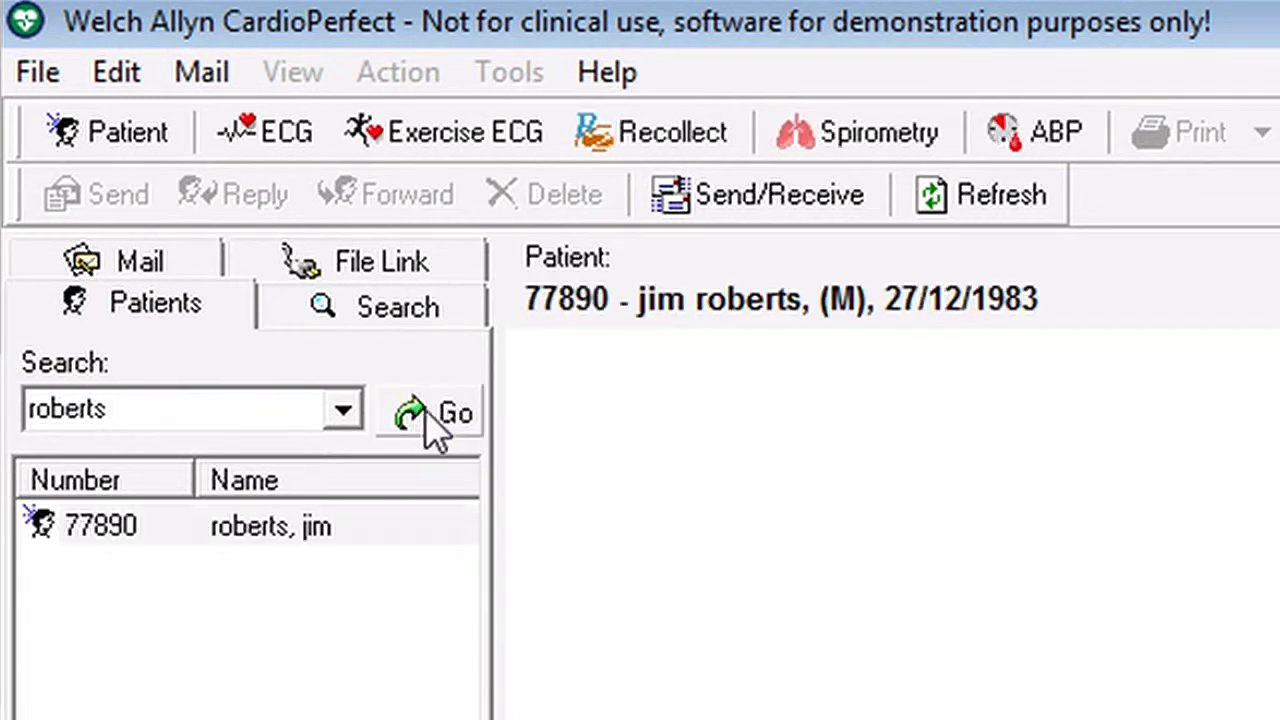
pyautogui.click(280, 535)
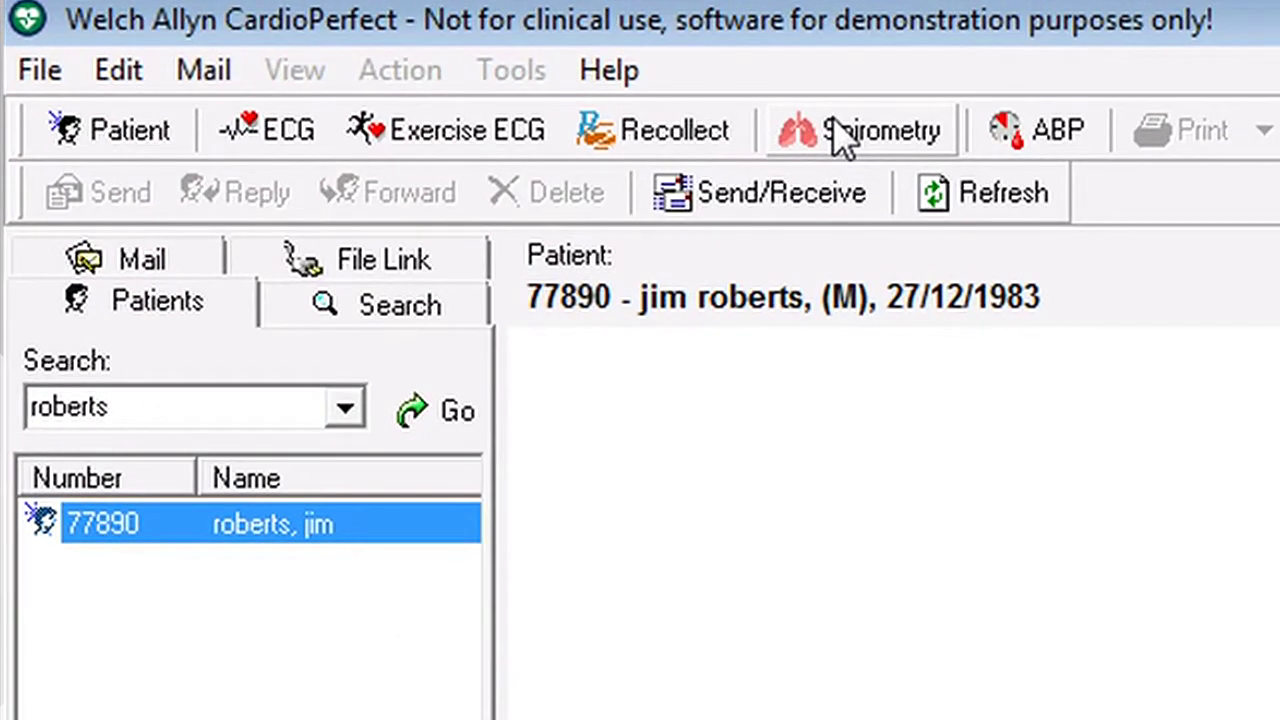
# Start a new spirometry test and accept its details to reach the SVC recording window.
pyautogui.click(834, 126)
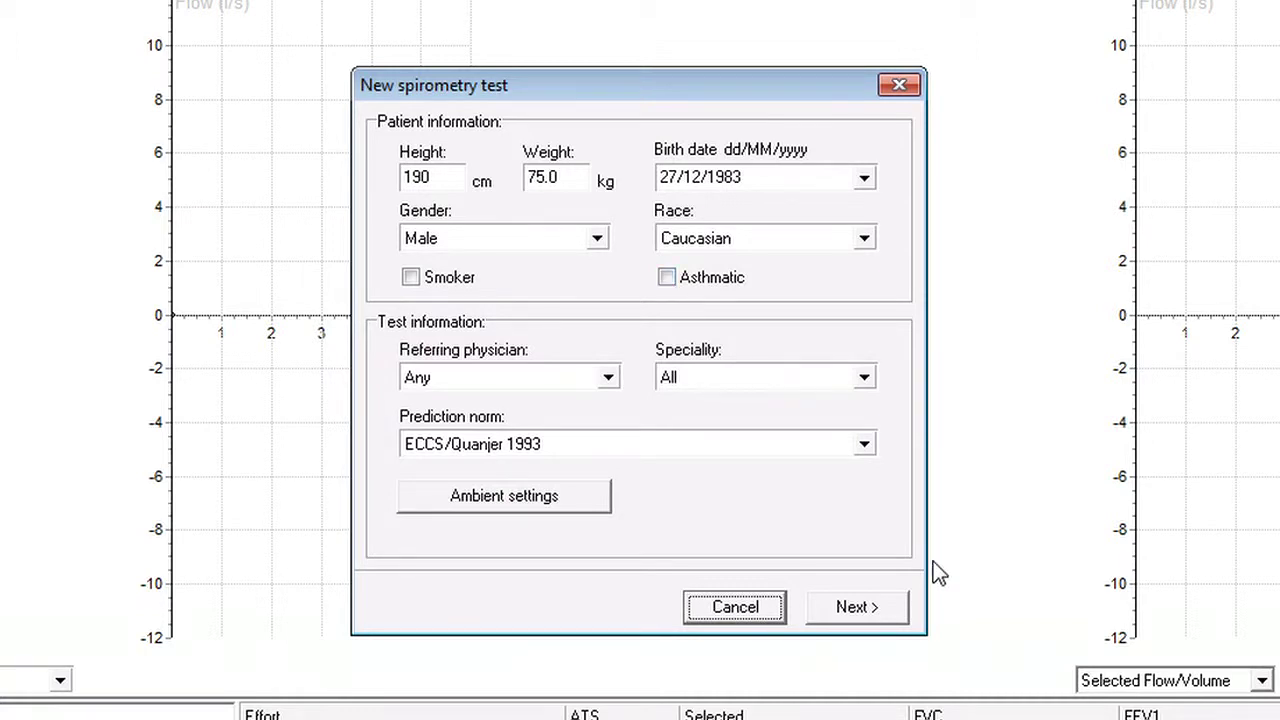
pyautogui.click(845, 608)
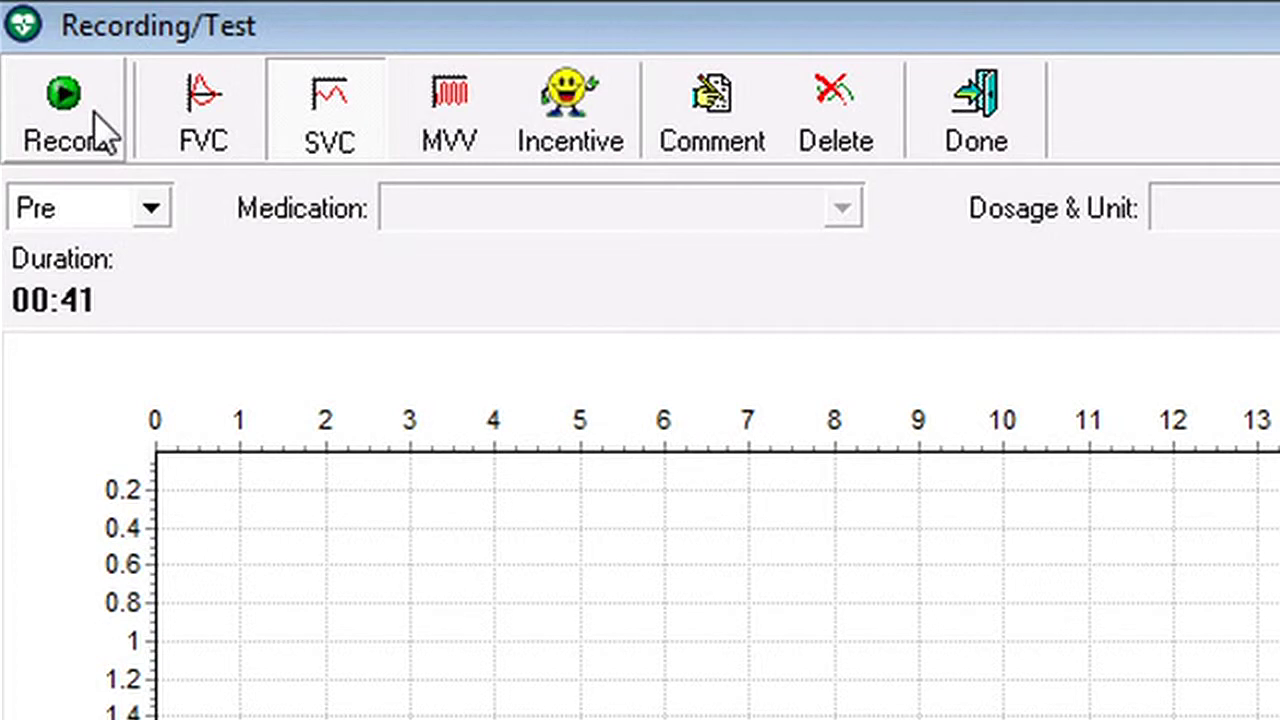
# Record a roughly 35-second pre-medication SVC effort.
pyautogui.click(105, 136)
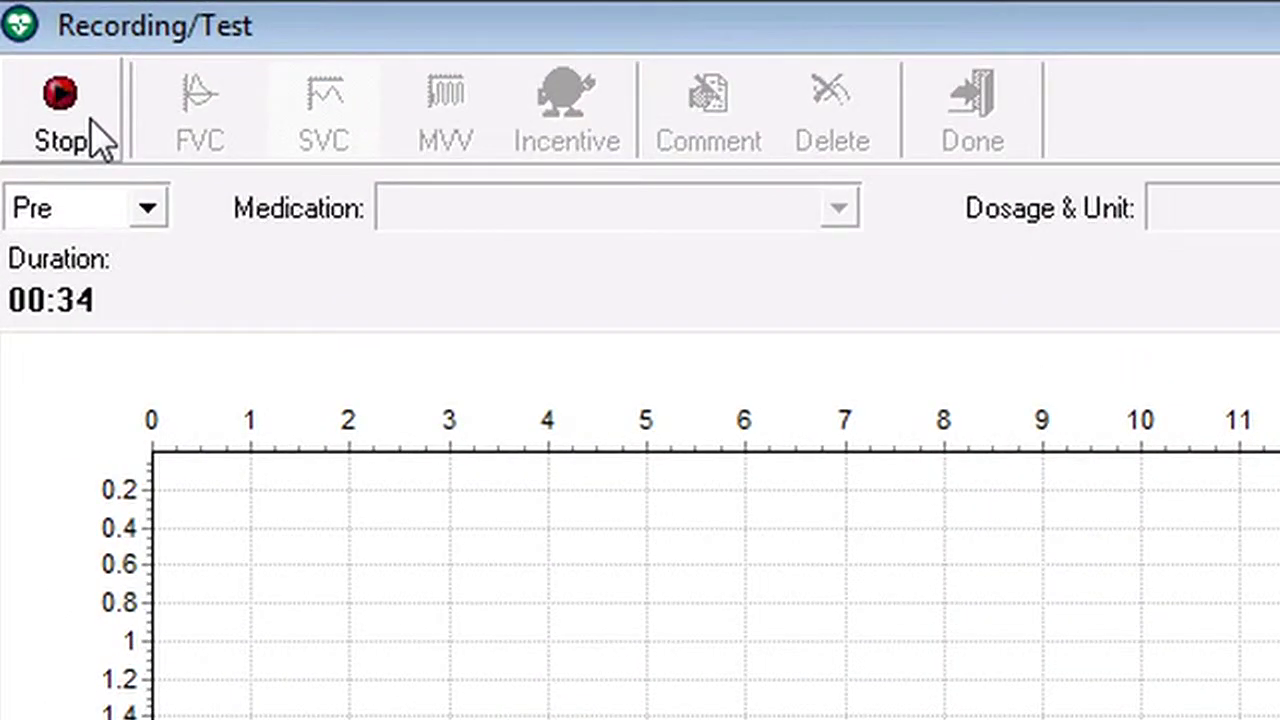
pyautogui.click(30, 40)
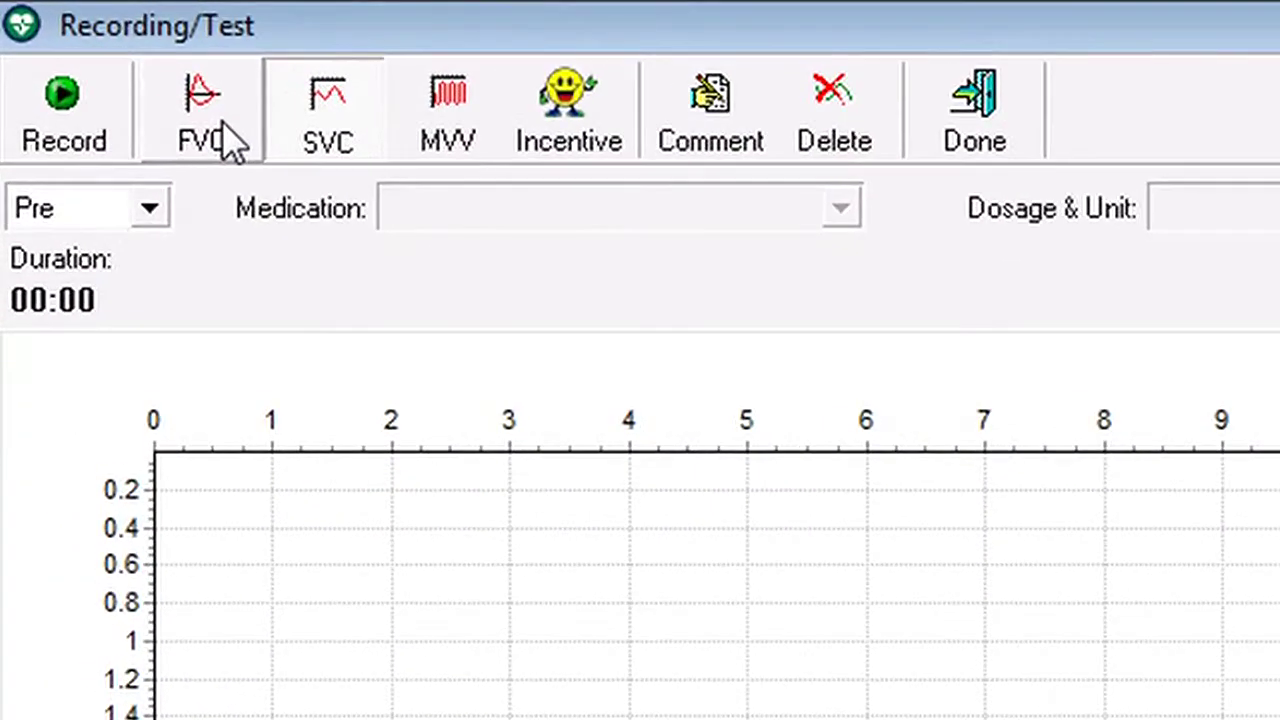
# Switch to FVC and record a 3-second effort, flagged 'Blow out longer, No Plateau'.
pyautogui.click(70, 42)
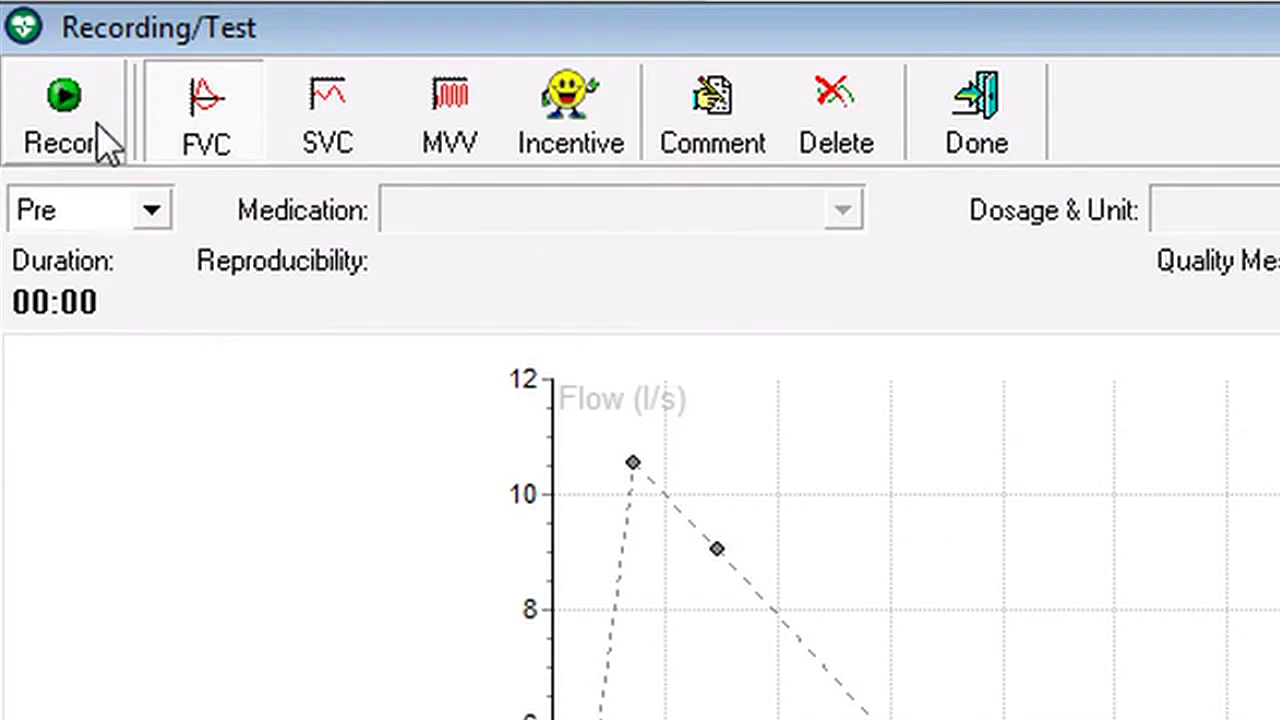
pyautogui.click(98, 128)
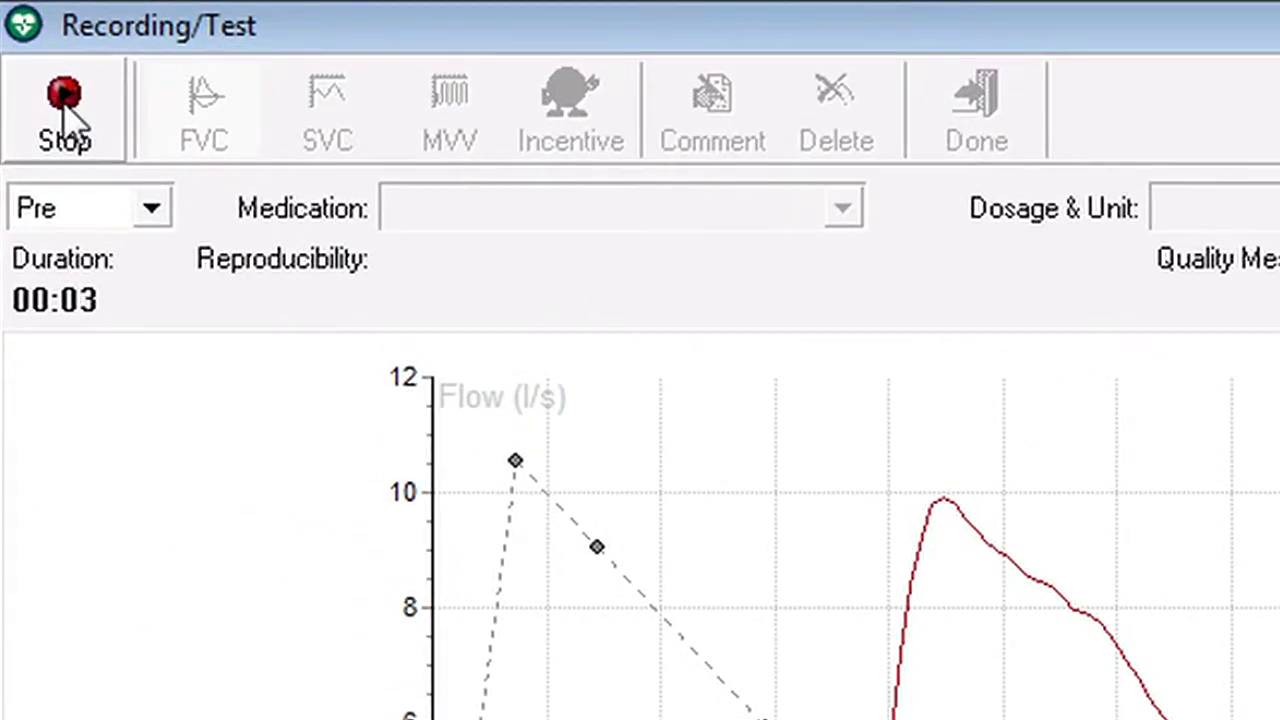
pyautogui.click(64, 104)
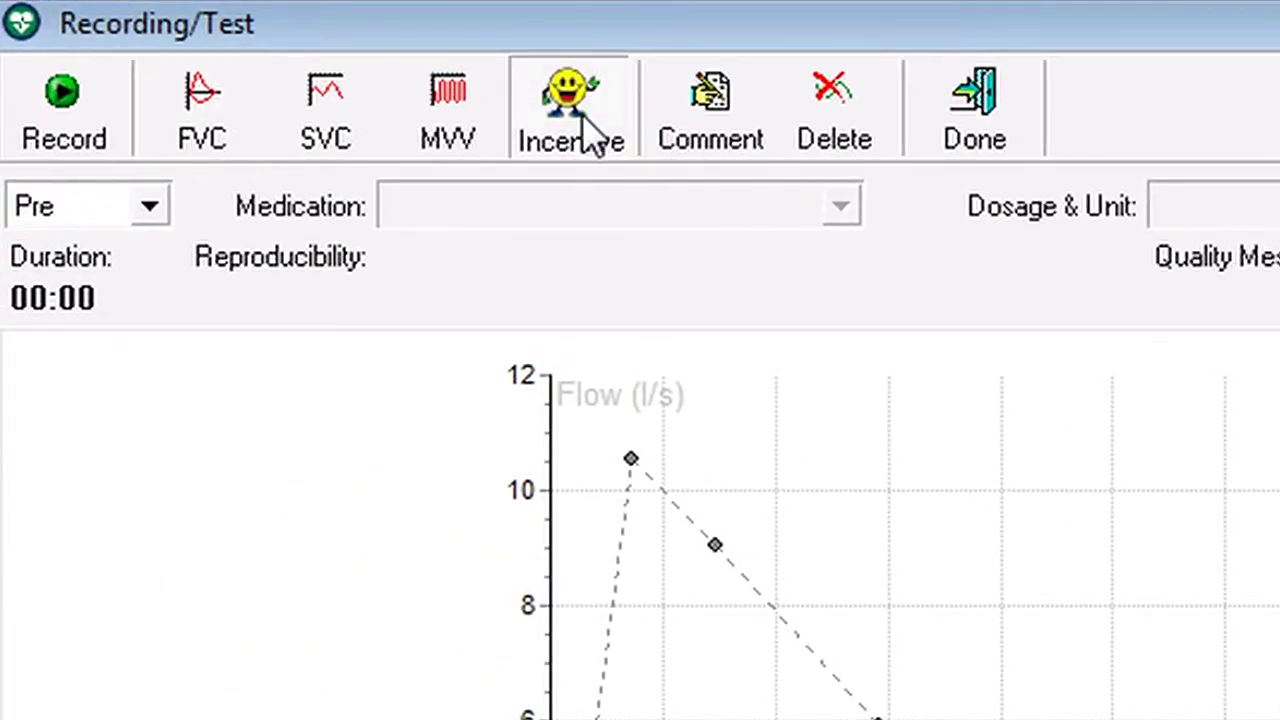
# Record a 4-second incentive FVC Pre effort using the firefighter animation.
pyautogui.click(89, 91)
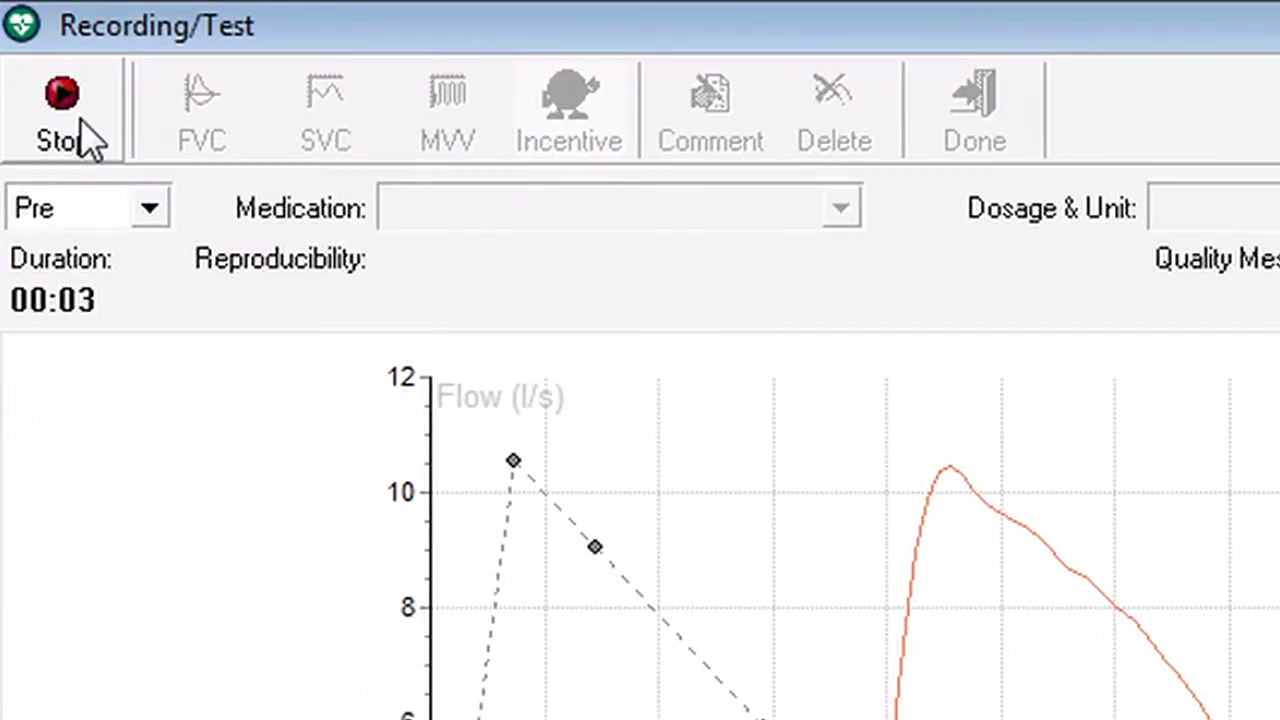
pyautogui.click(82, 120)
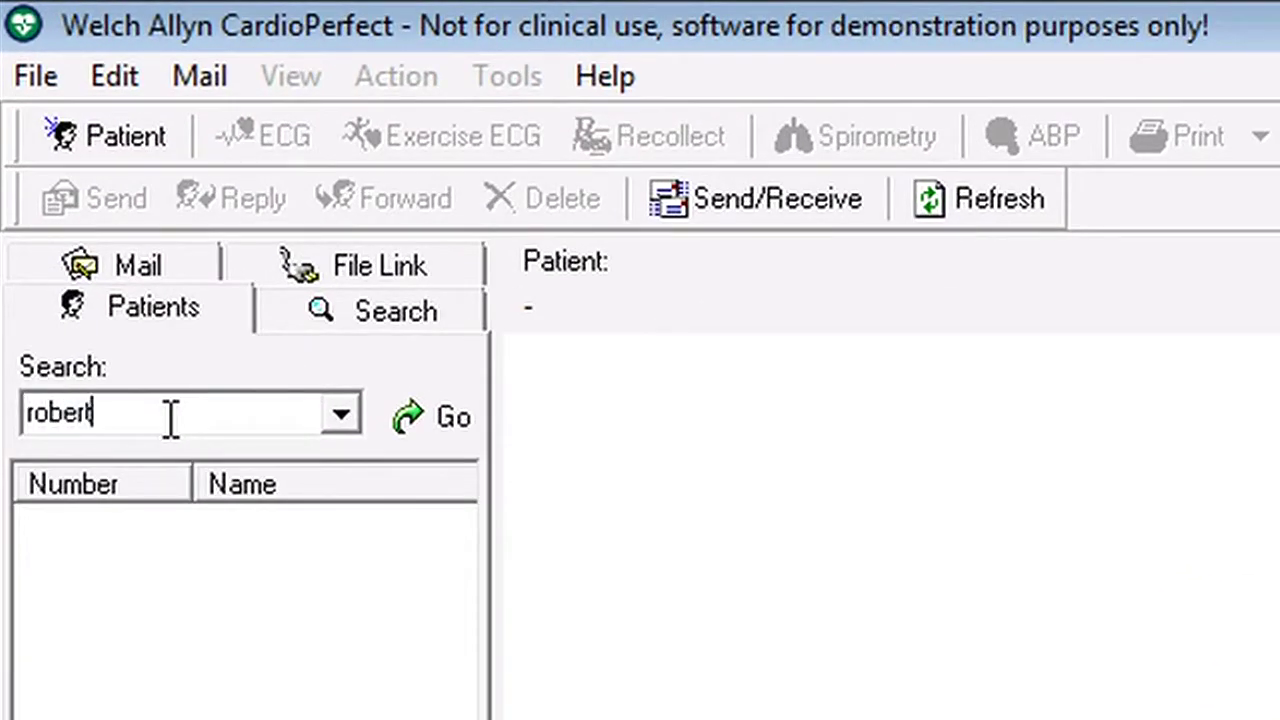
# Reopen the patient's 17/12/2013 spirometry test and add a new effort marked Post-medication.
pyautogui.click(443, 429)
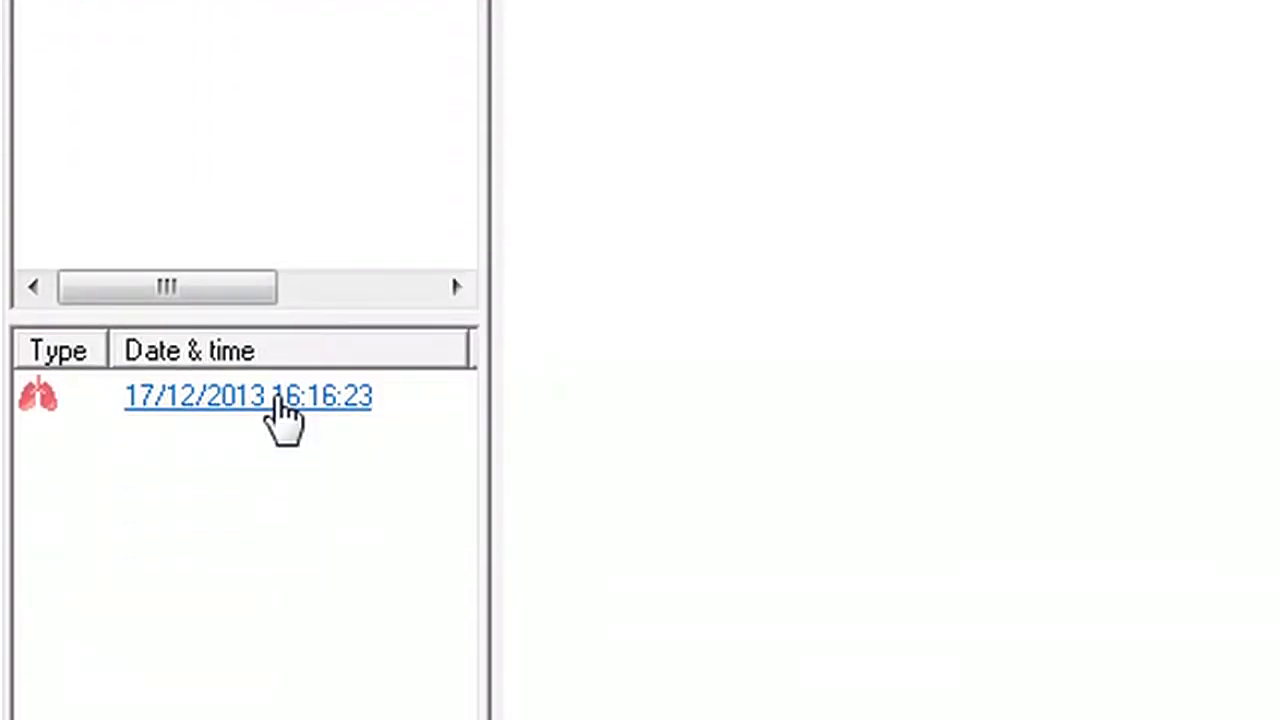
pyautogui.click(281, 400)
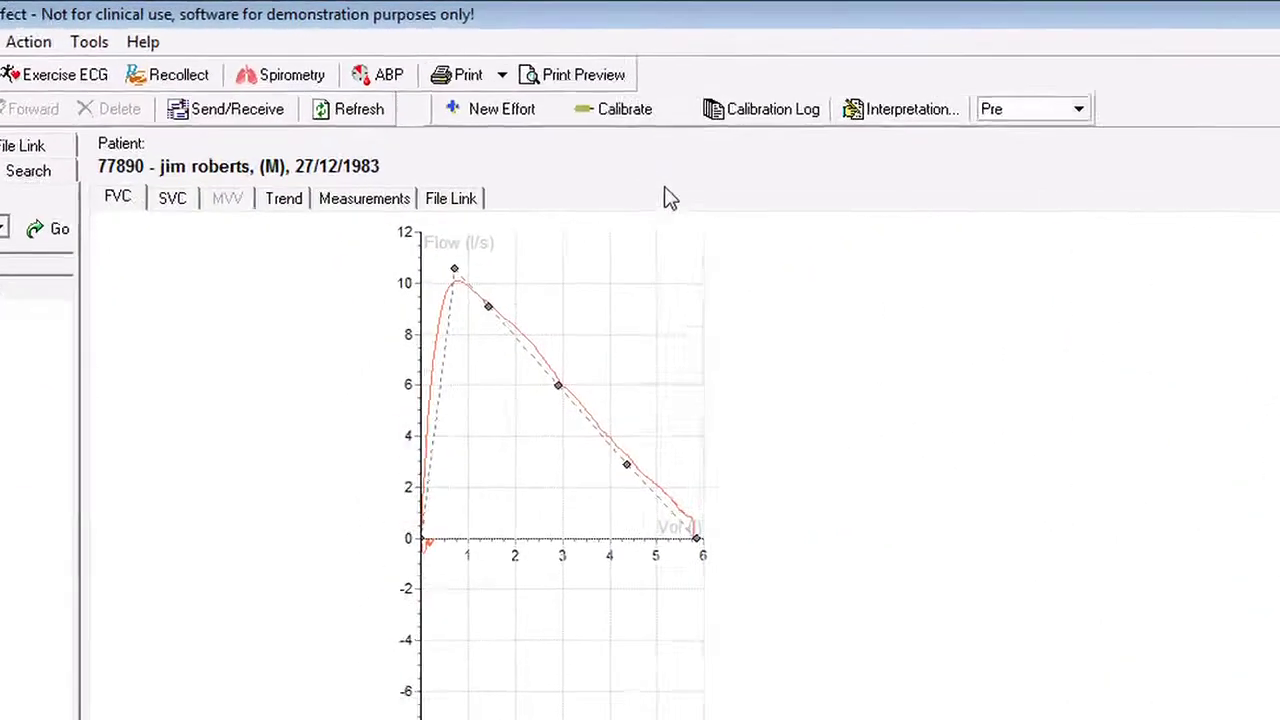
pyautogui.click(655, 205)
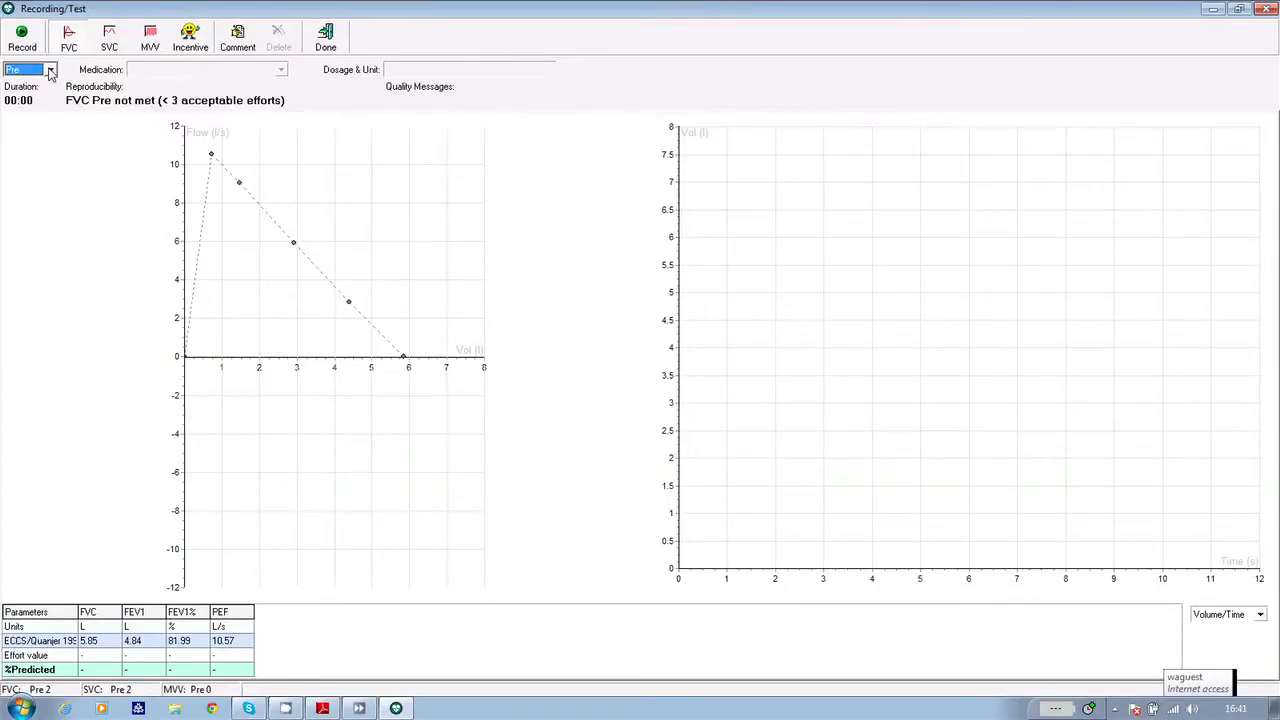
pyautogui.click(50, 71)
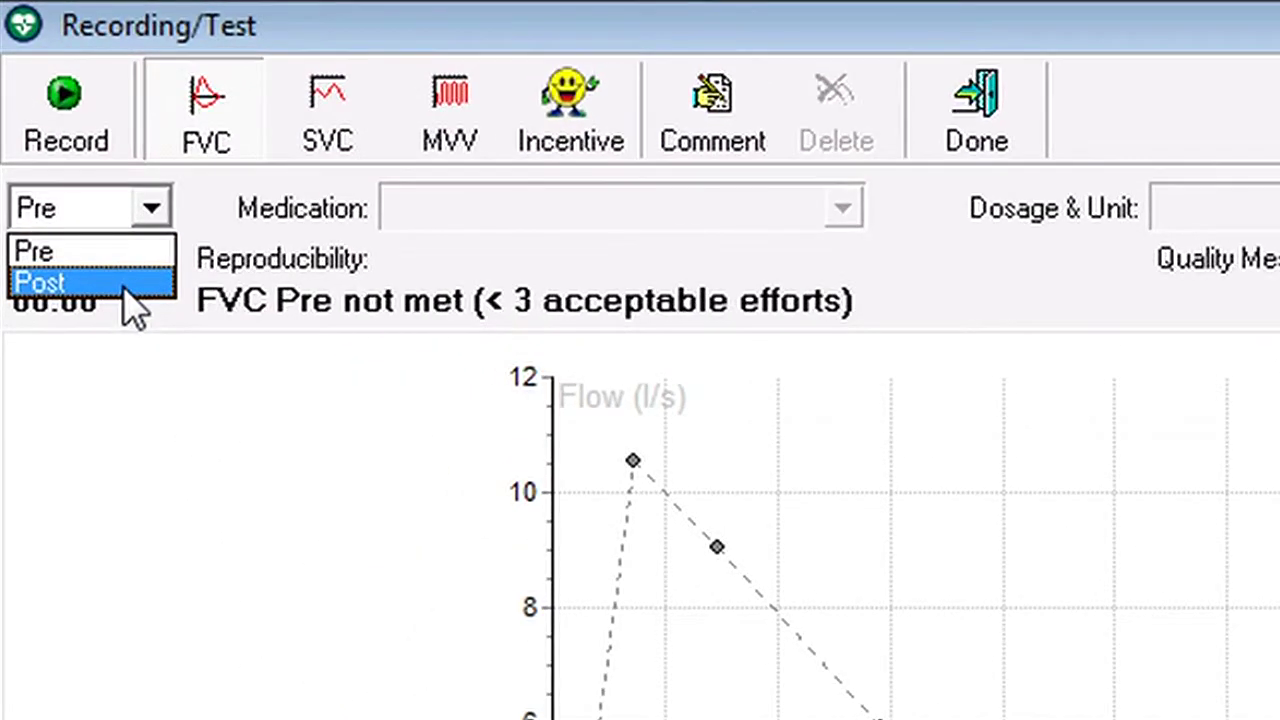
pyautogui.click(40, 93)
pyautogui.click(398, 211)
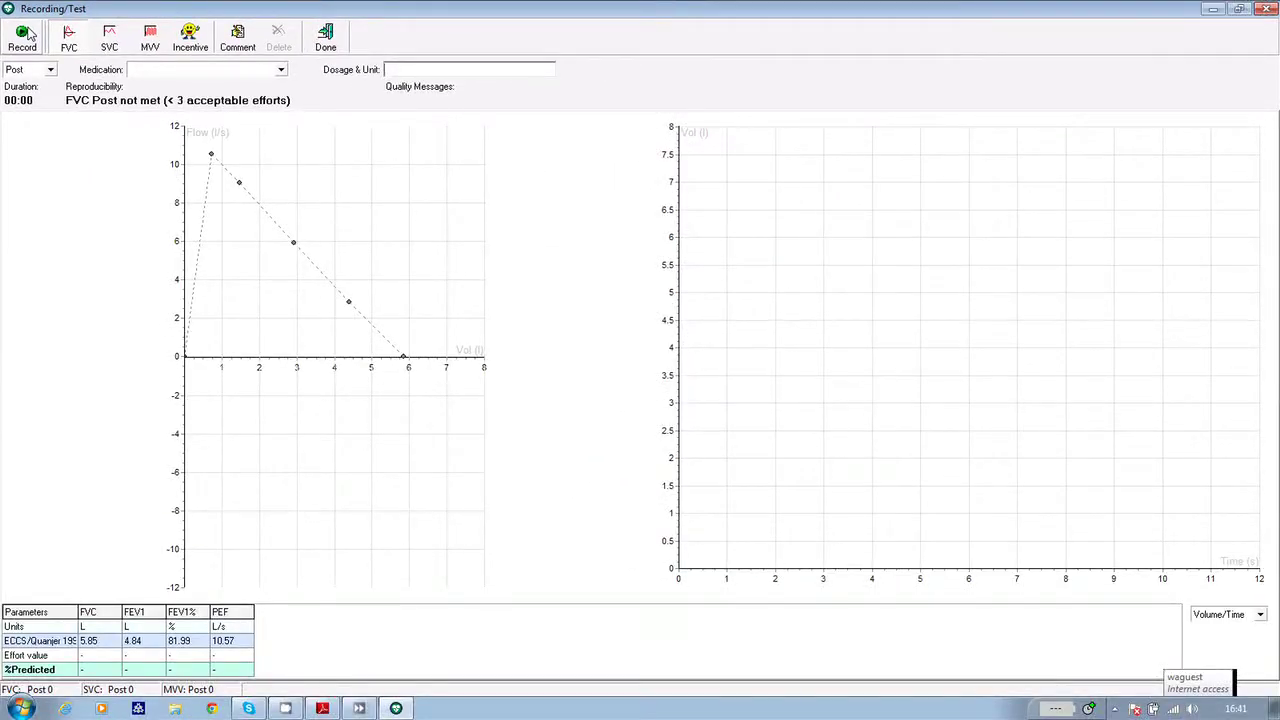
# Record the post-medication effort.
pyautogui.click(24, 38)
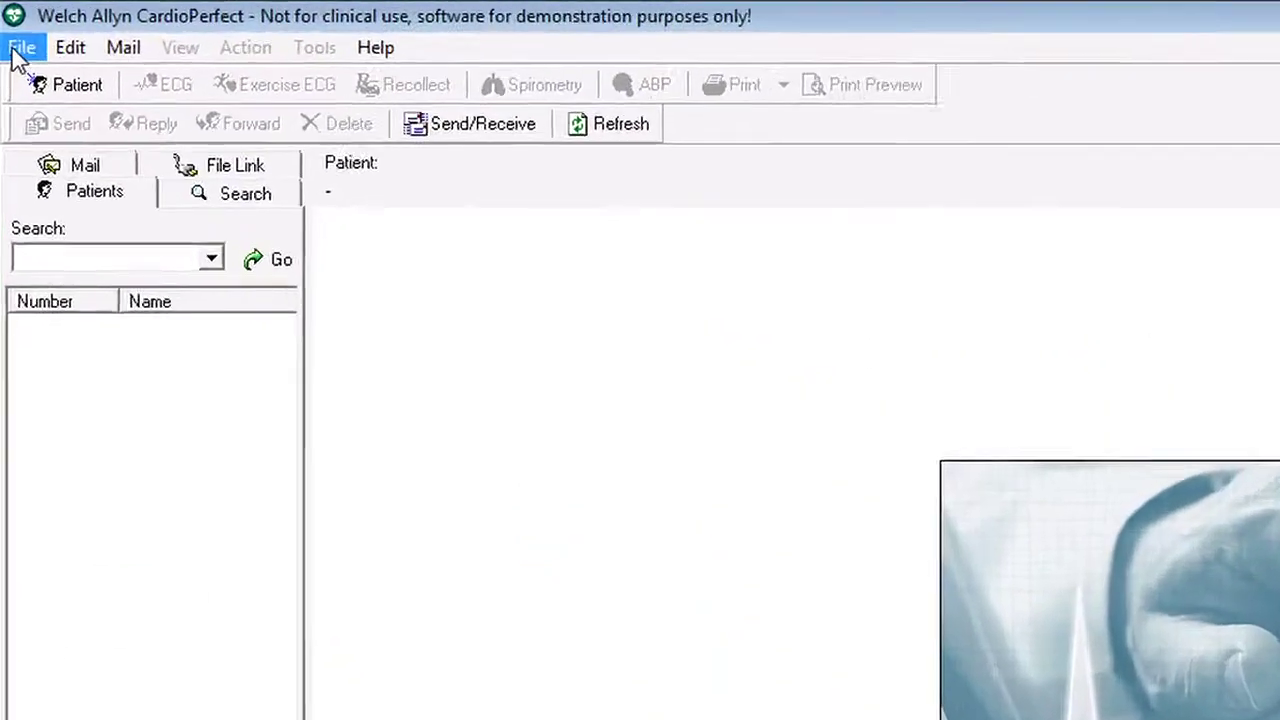
# Open the Spiro module via File > Open and bring up spirometer Pre-calibration.
pyautogui.click(12, 25)
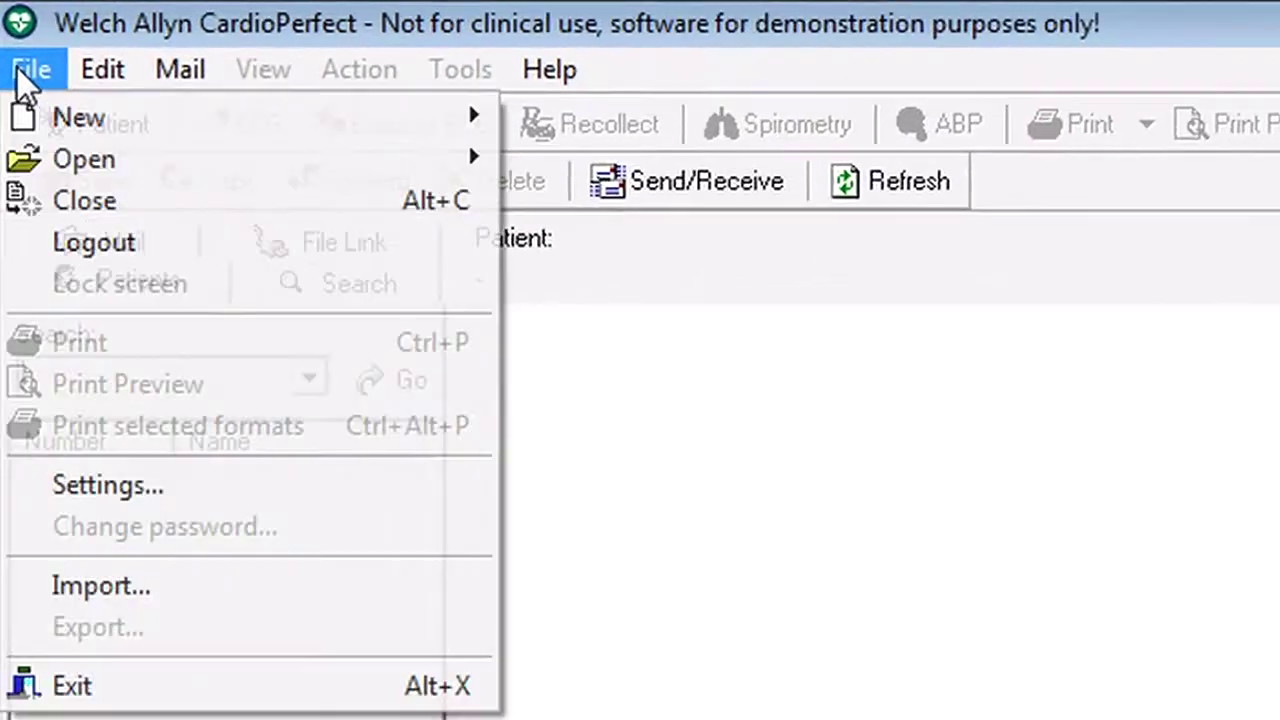
pyautogui.moveTo(25, 176)
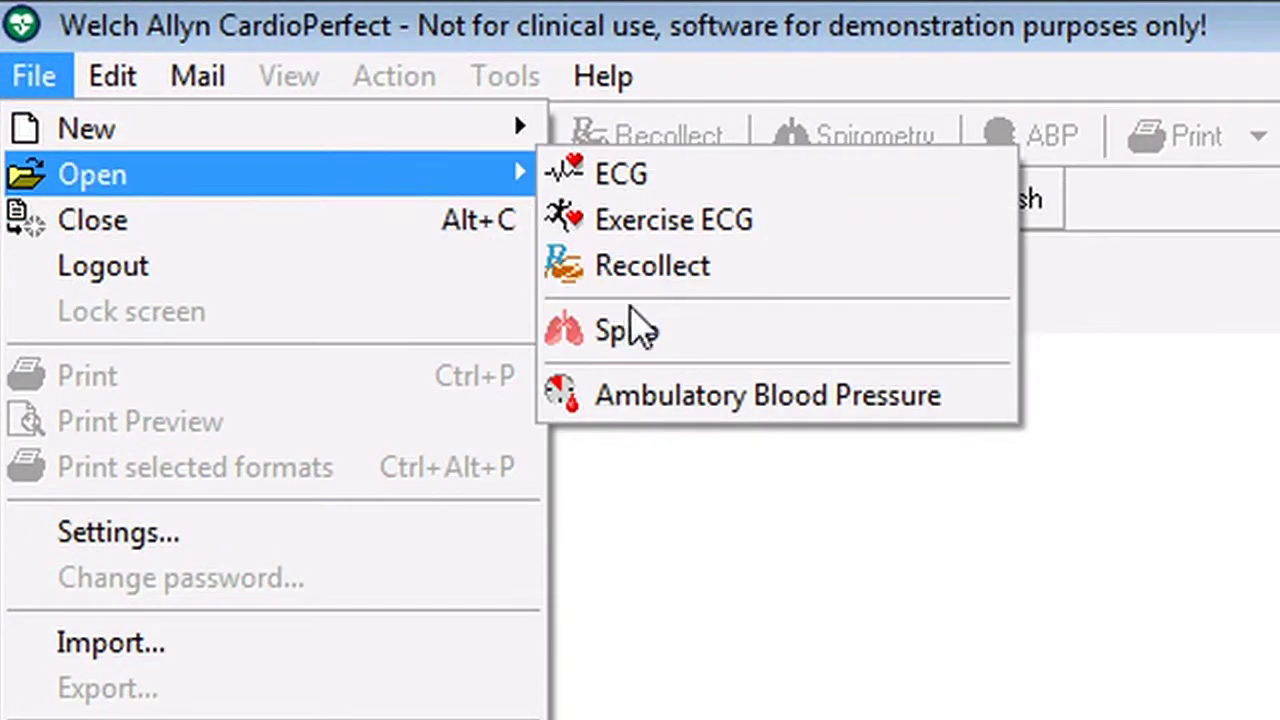
pyautogui.click(628, 331)
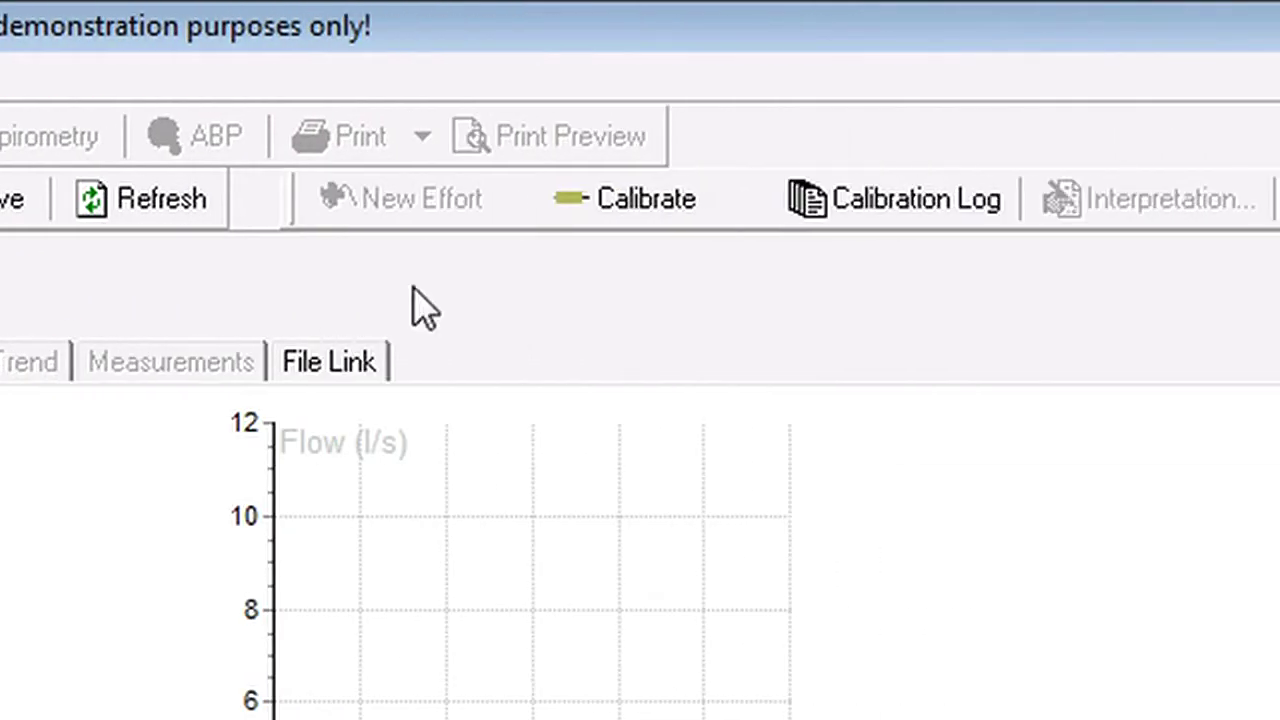
pyautogui.click(632, 204)
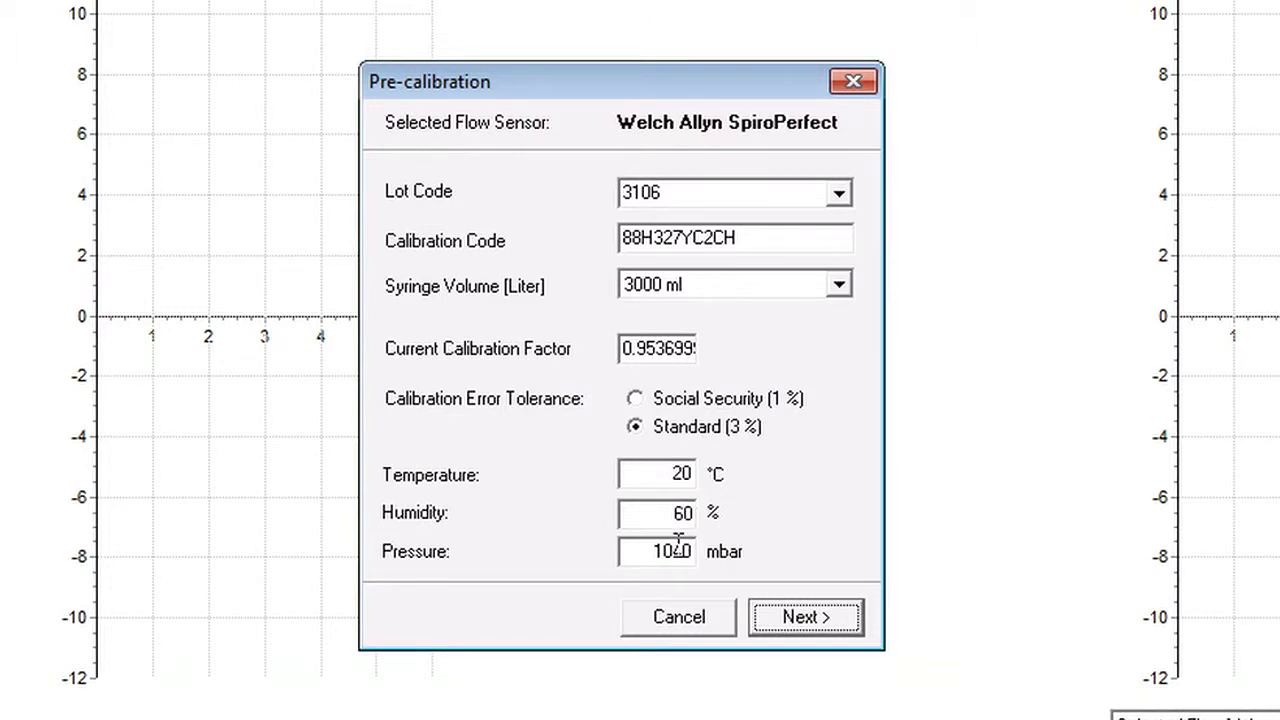
# Accept the pre-calibration settings and begin the single-flow calibration.
pyautogui.click(790, 617)
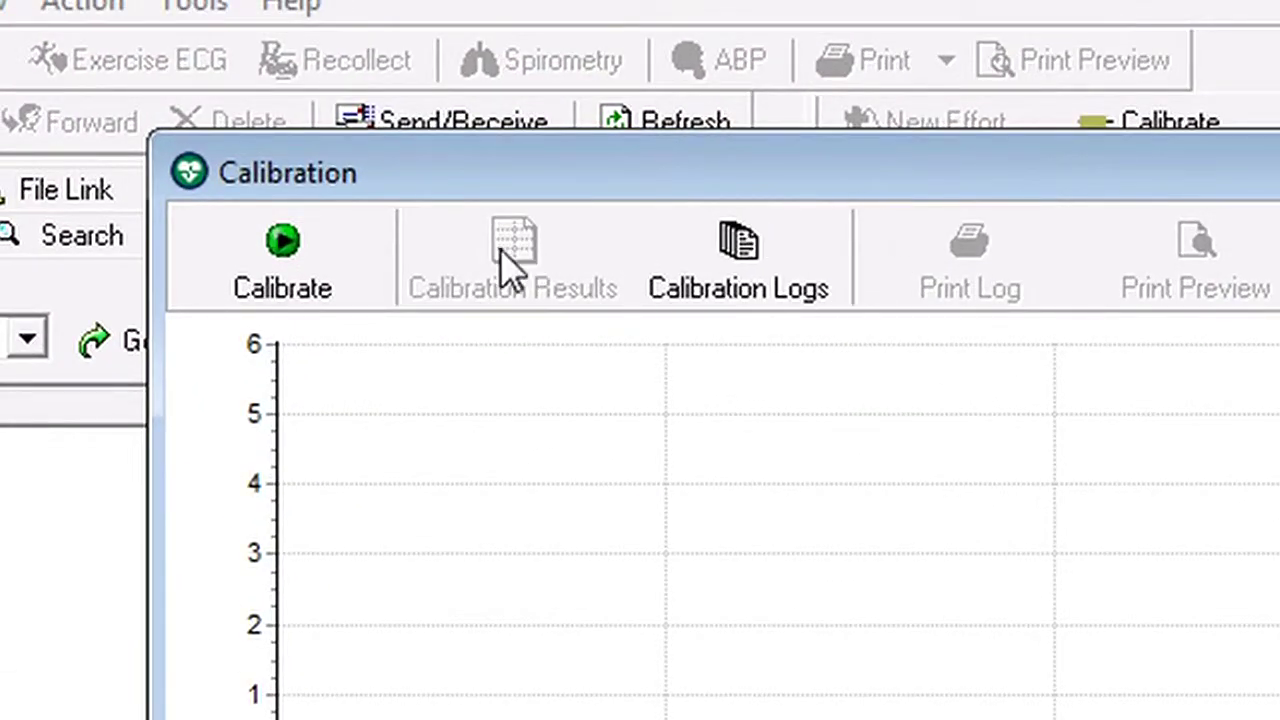
pyautogui.click(327, 245)
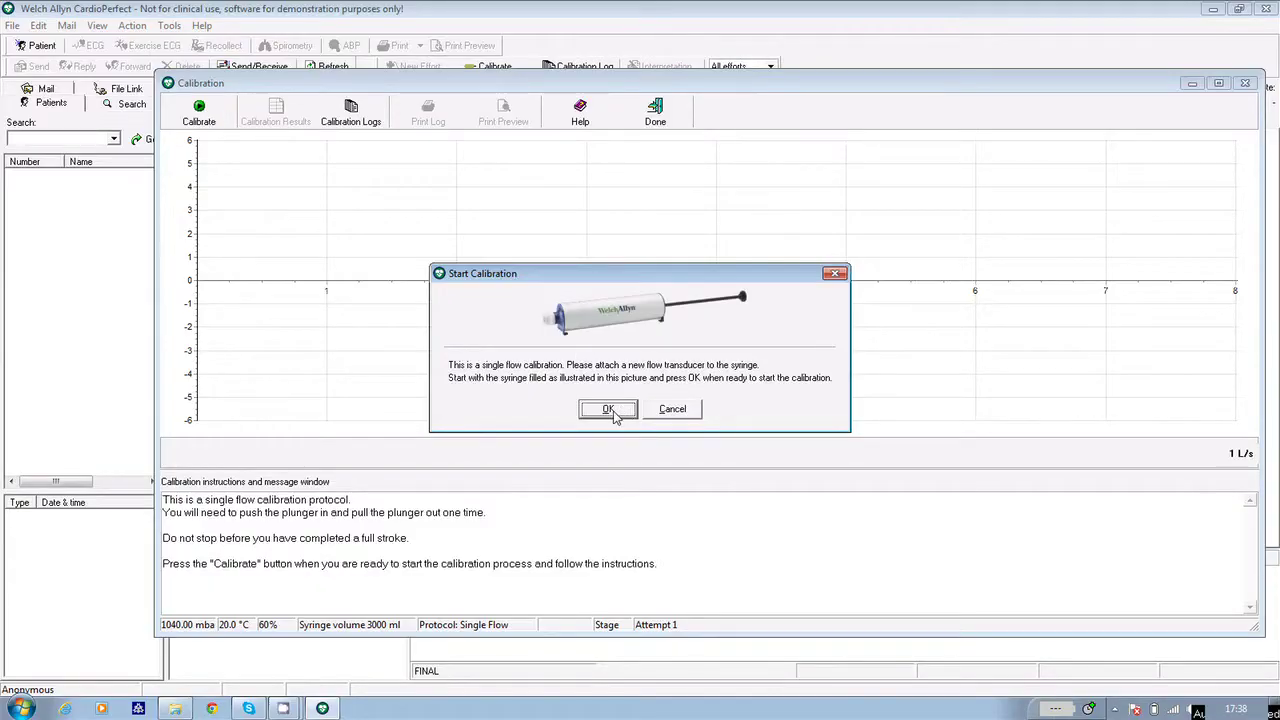
# Perform one calibration syringe stroke and accept it, giving 0.55% average error within ATS standard.
pyautogui.click(613, 413)
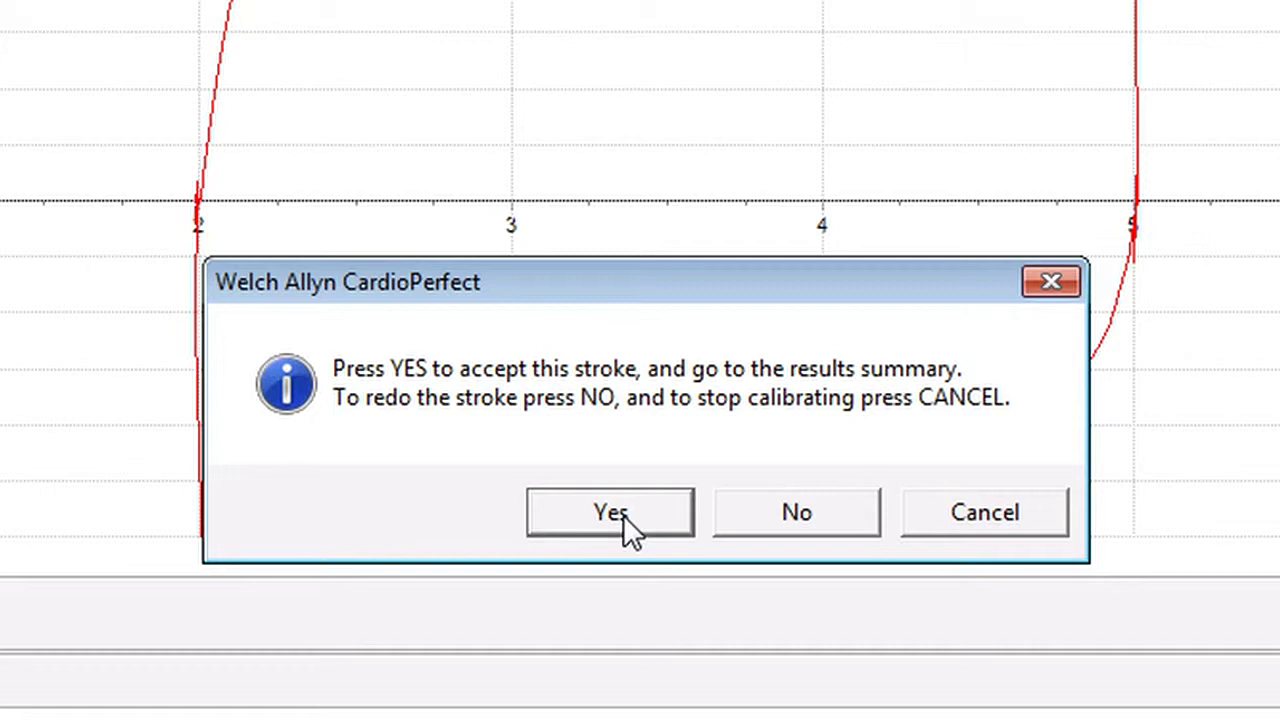
pyautogui.click(623, 515)
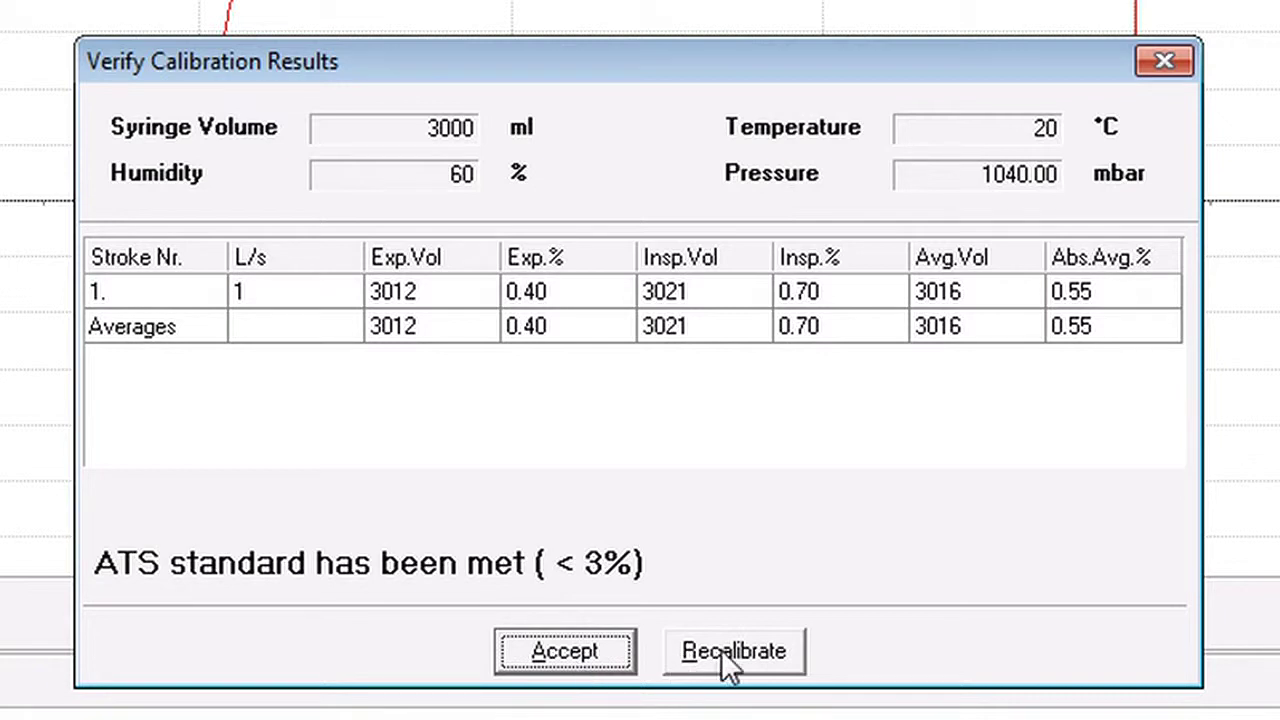
# Accept the calibration with correction factor 0.9945 and close the Calibration window.
pyautogui.click(612, 647)
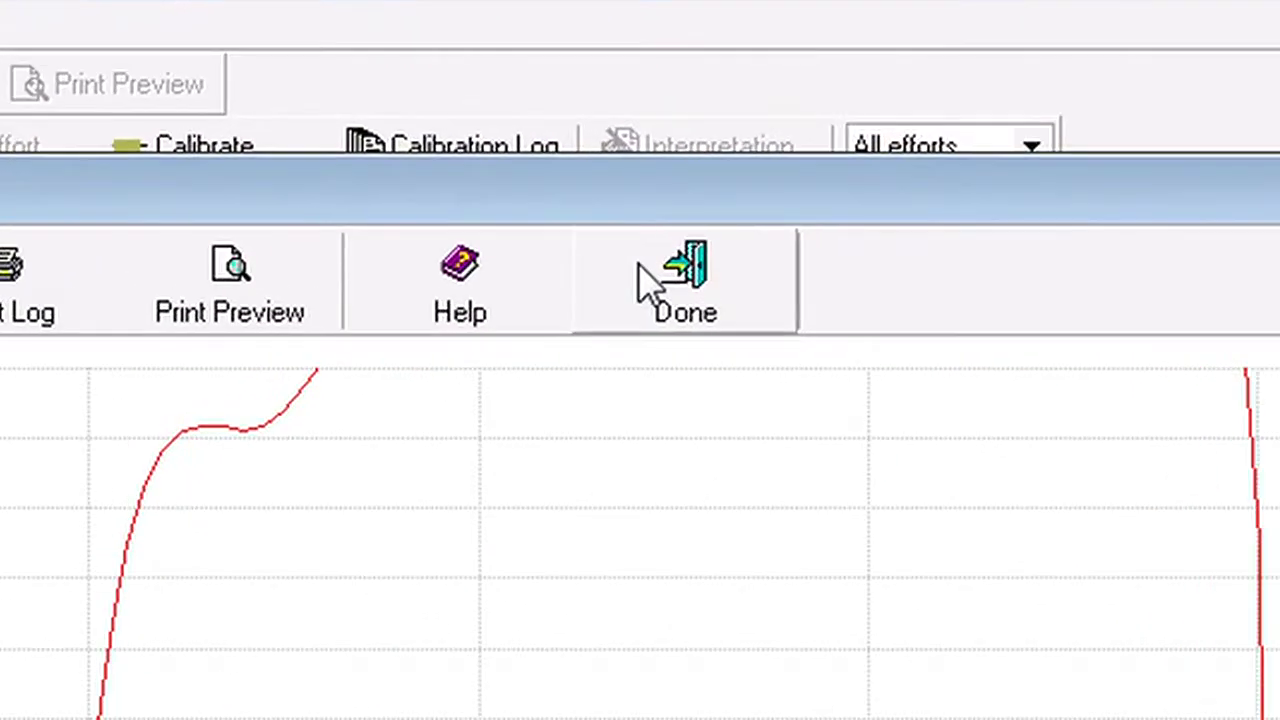
pyautogui.click(645, 285)
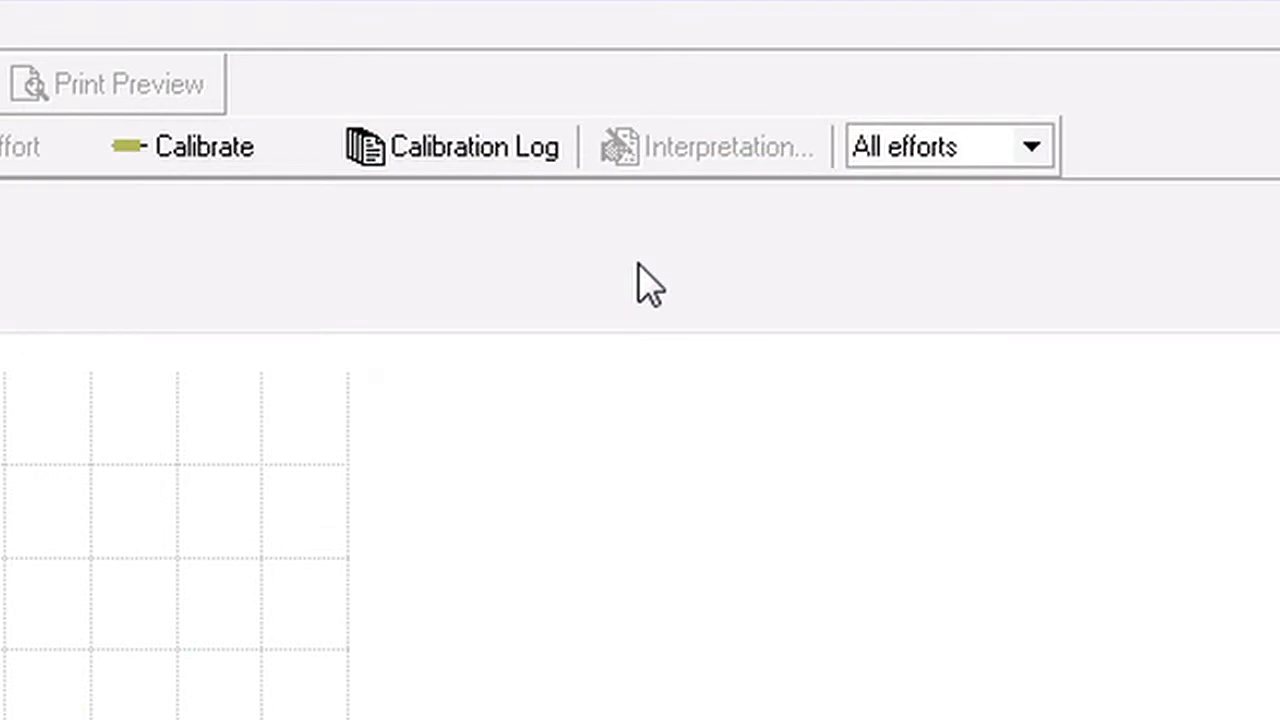